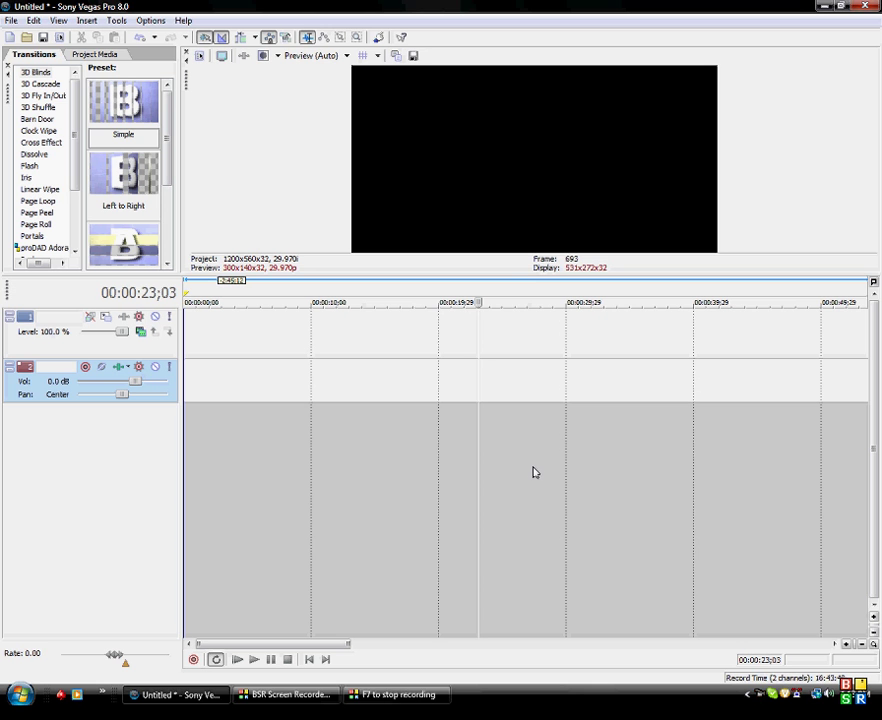
Step: Move the BSR Screen Recorder window to the bottom of the screen and launch Internet Explorer
click(378, 697)
drag(435, 239, 608, 592)
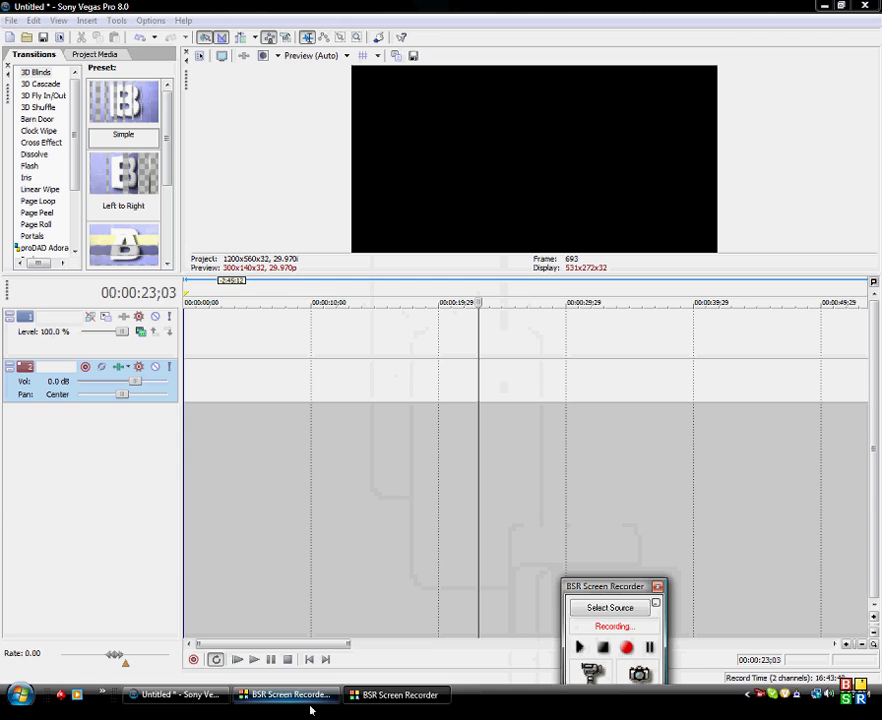
click(20, 693)
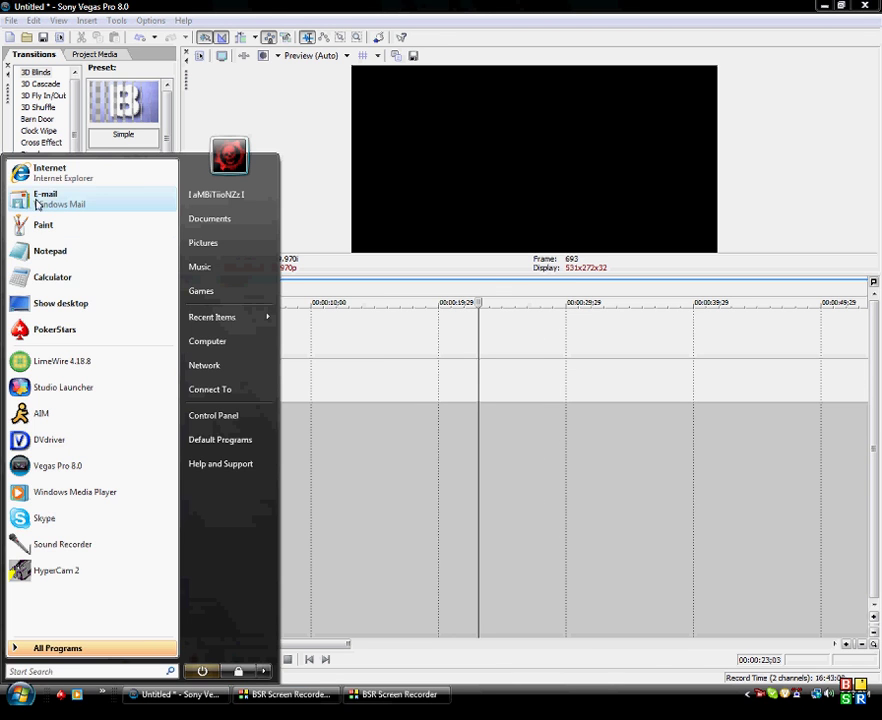
click(40, 176)
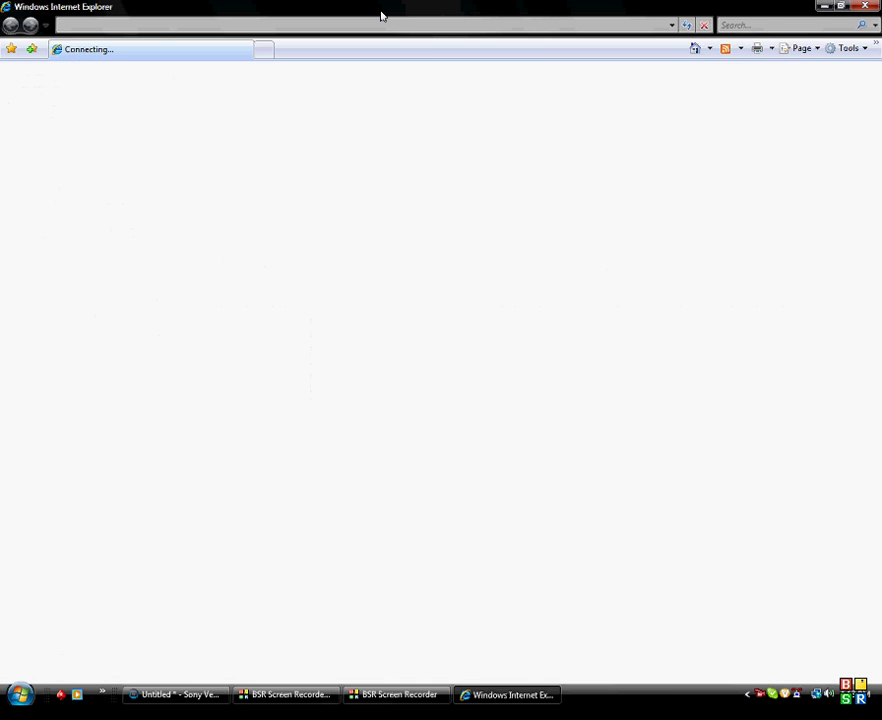
click(354, 24)
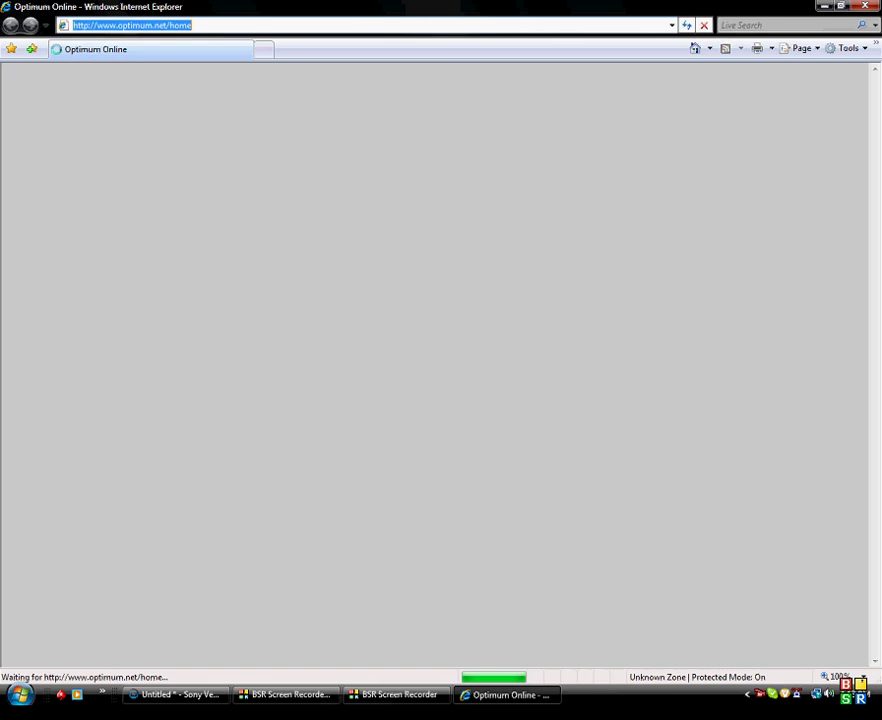
text(www.youtube.c)
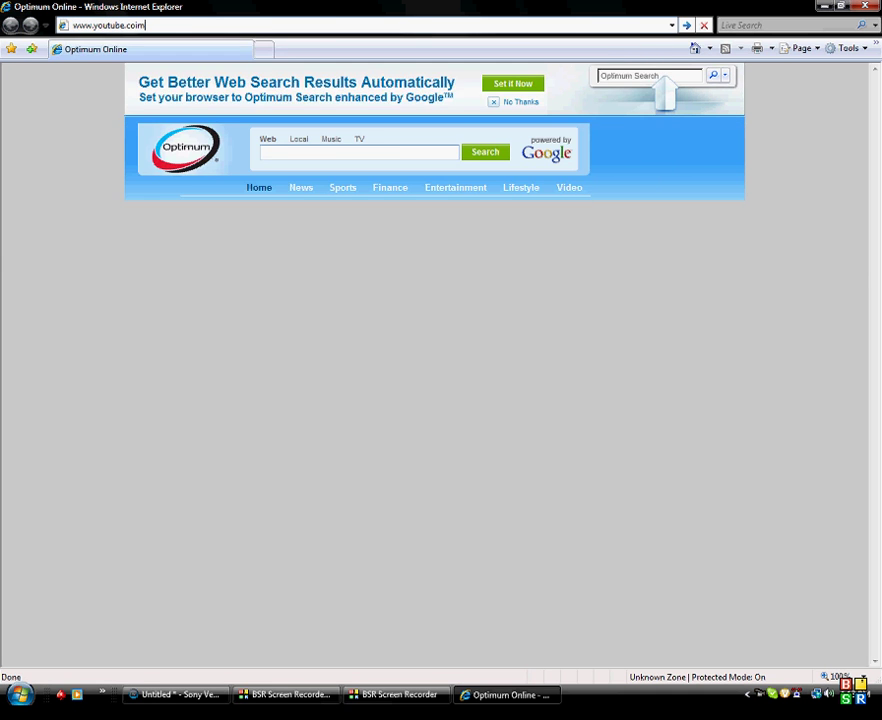
text(om)
key(Return)
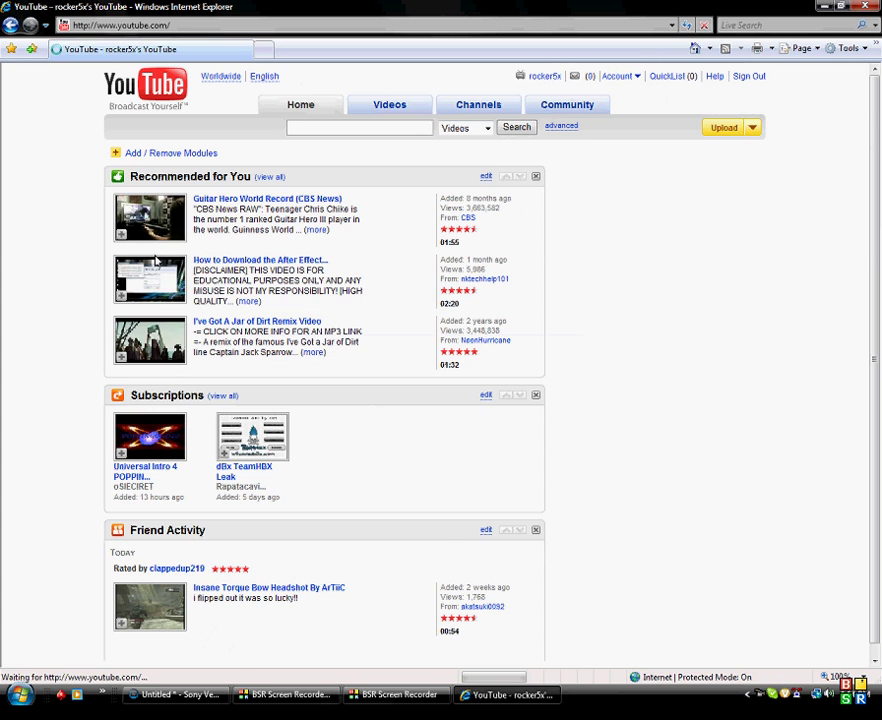
scroll(433, 294, down, 2)
scroll(433, 294, up, 2)
click(552, 76)
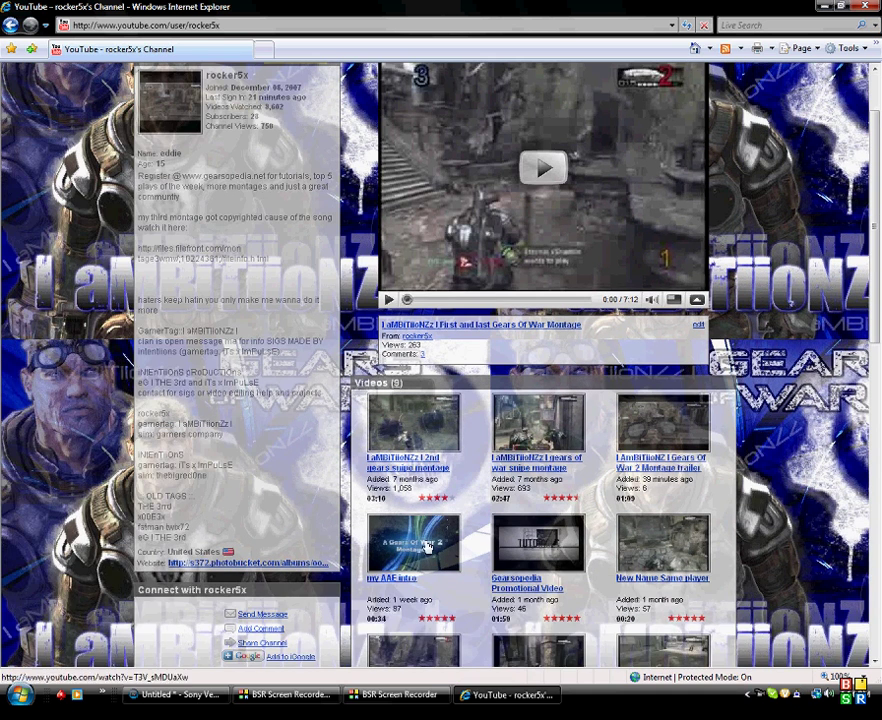
Step: Play the first channel video, go back, and open the Gears Of War 2 Montage trailer in high quality
click(428, 428)
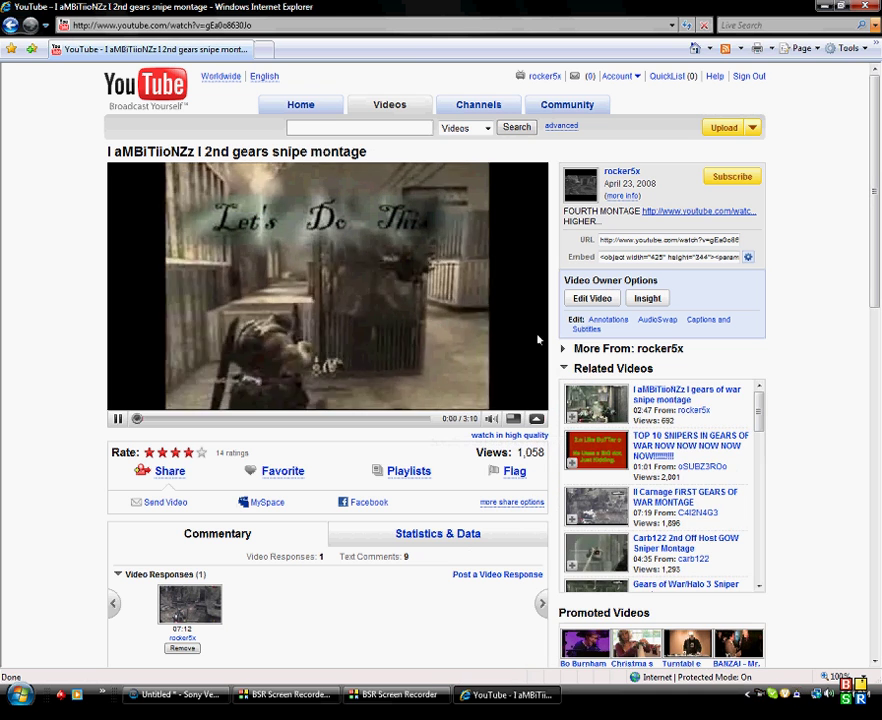
click(11, 27)
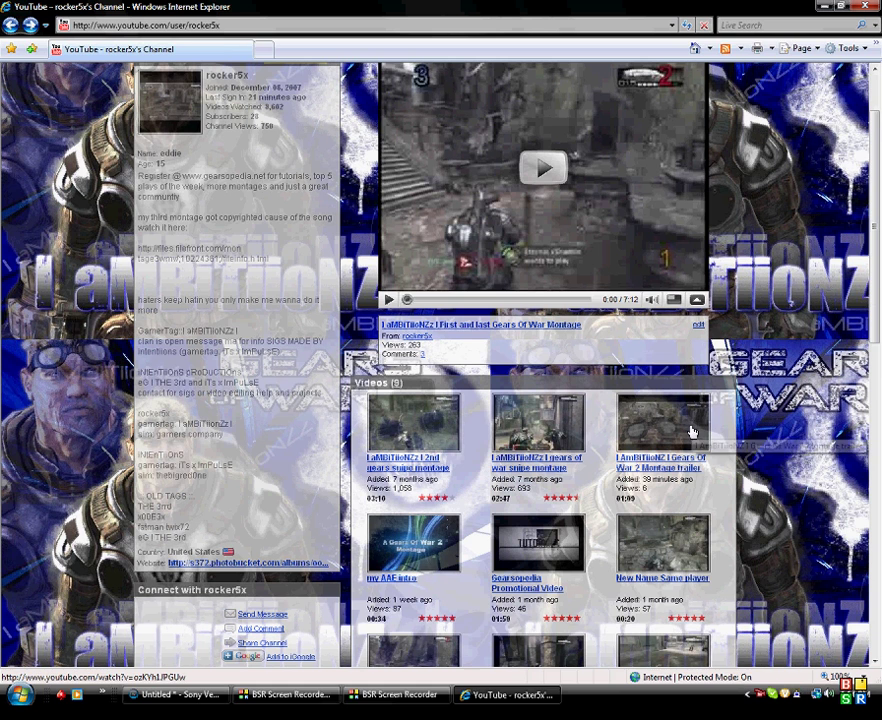
click(665, 425)
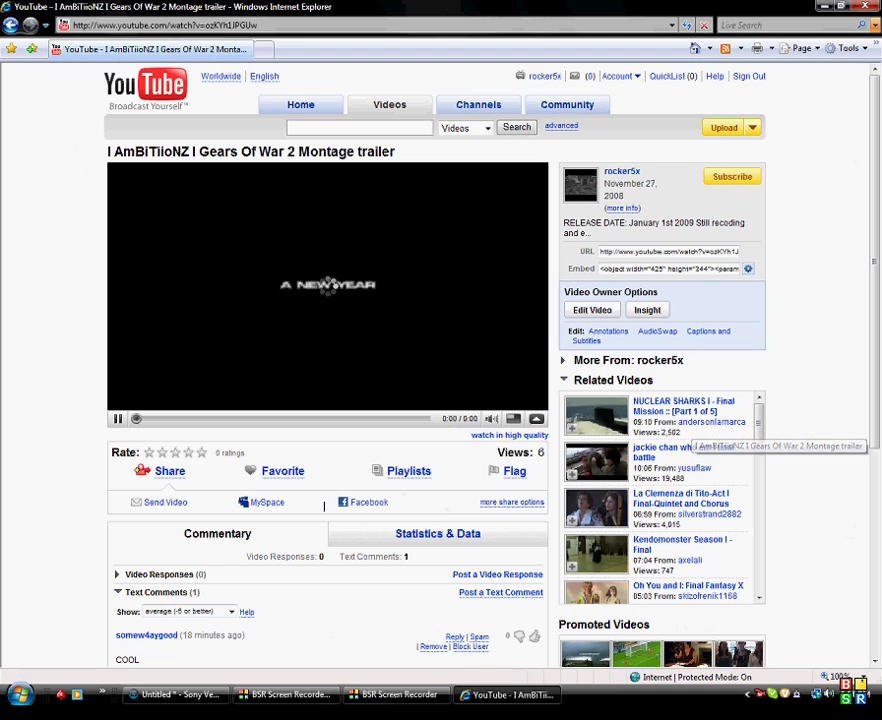
click(490, 435)
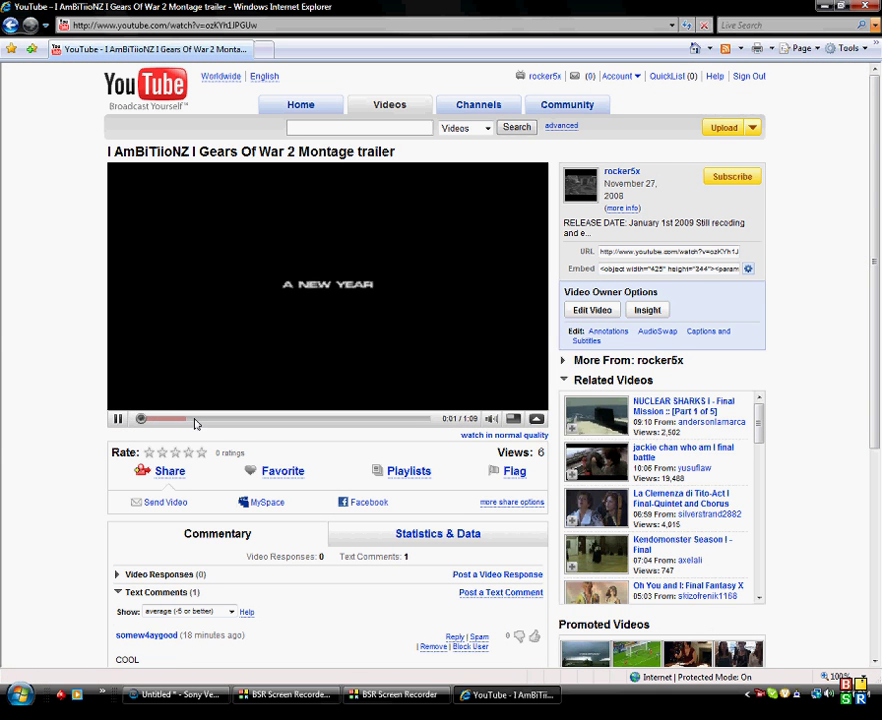
Step: Skip ahead in the trailer, pause it, and return to the Vegas project
drag(217, 420, 274, 419)
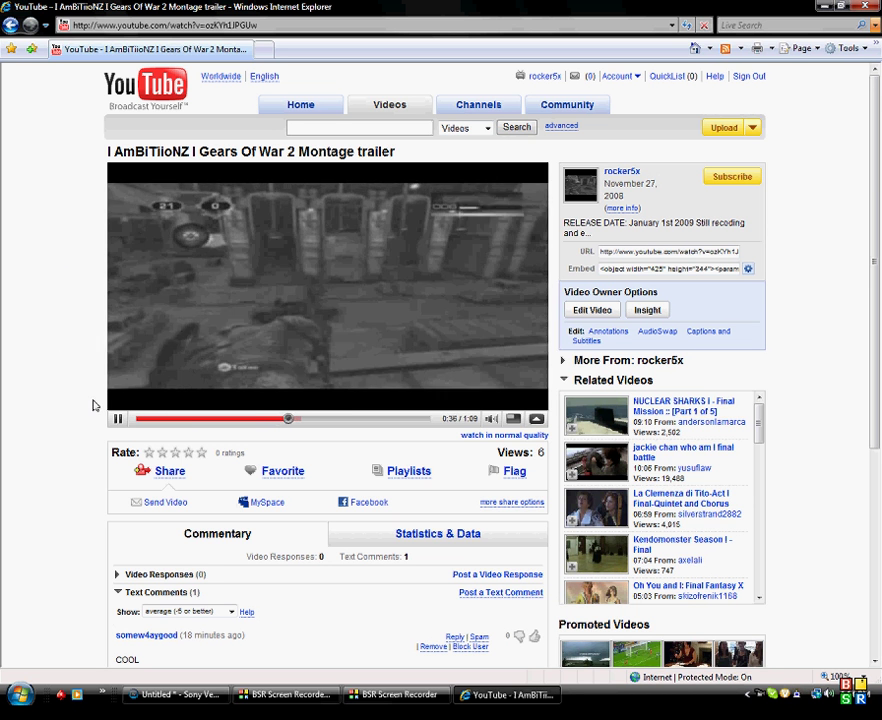
click(118, 419)
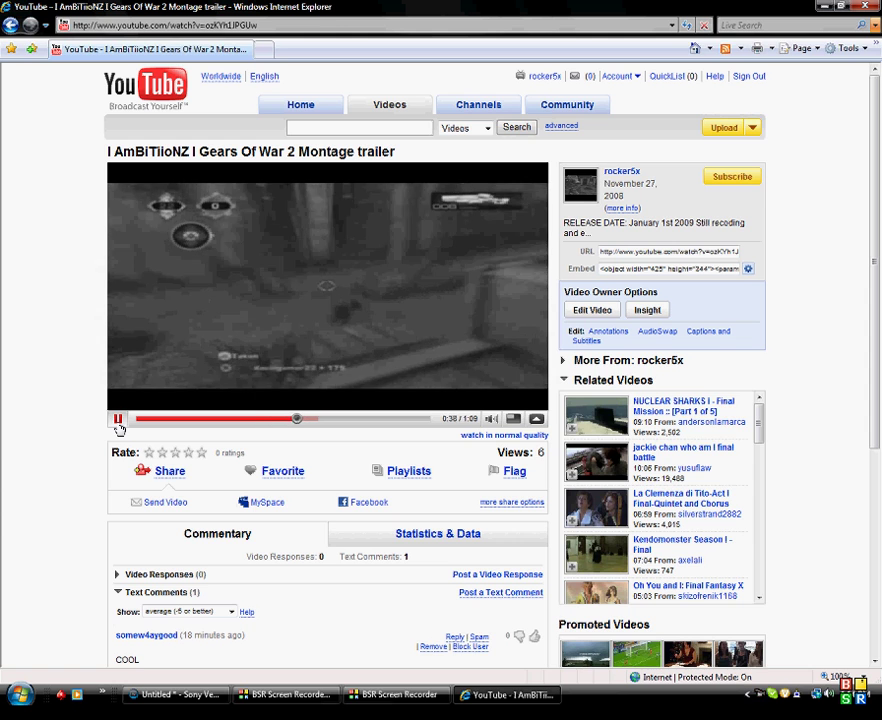
click(175, 694)
click(14, 19)
click(10, 7)
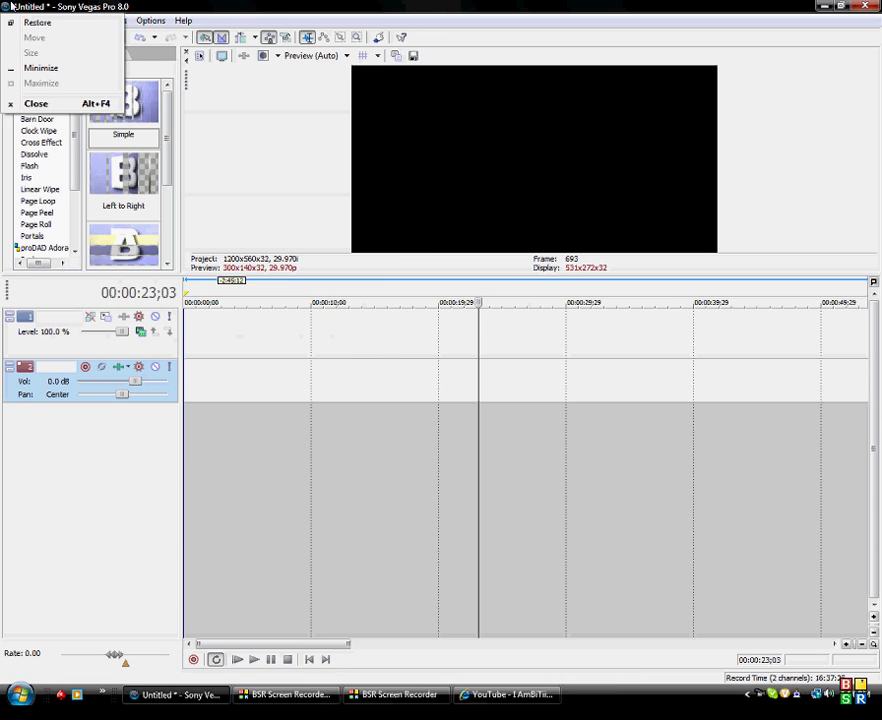
Step: Start a new project without saving the old one and enter width 1200 and height 560
click(10, 7)
click(12, 20)
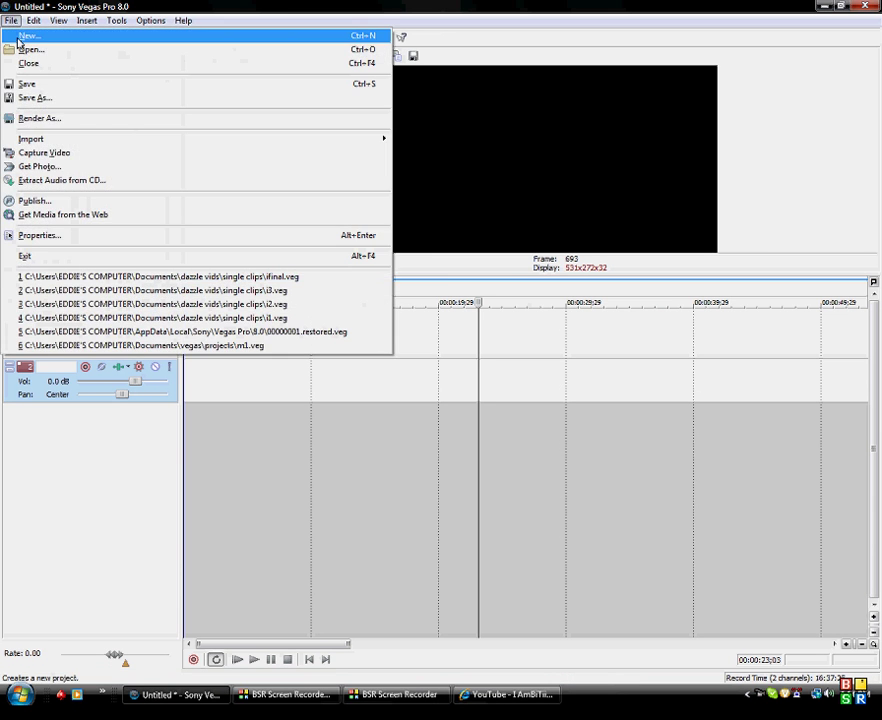
click(18, 38)
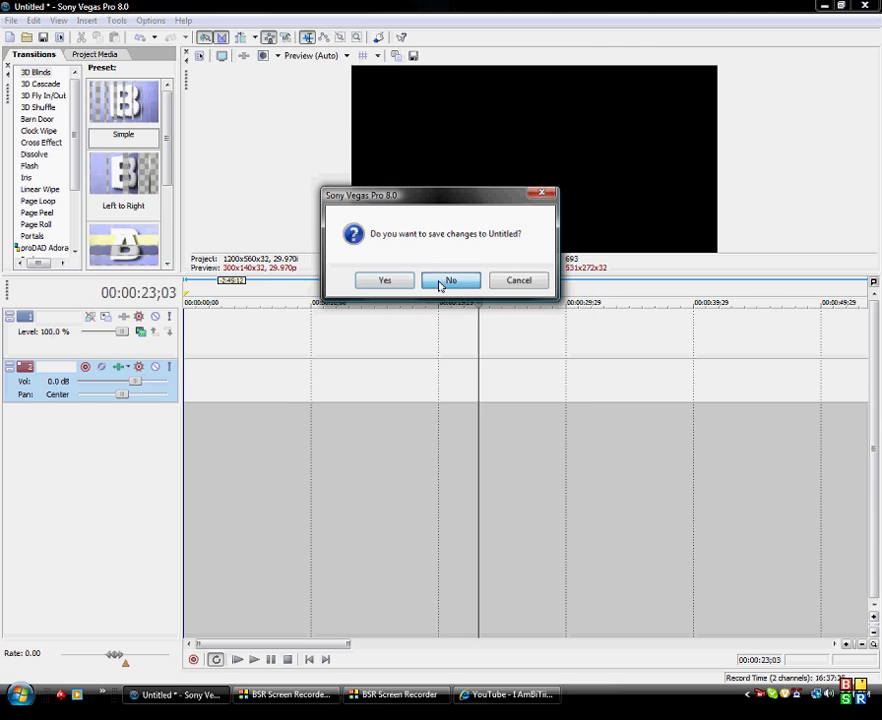
click(439, 282)
double_click(366, 178)
text(1200)
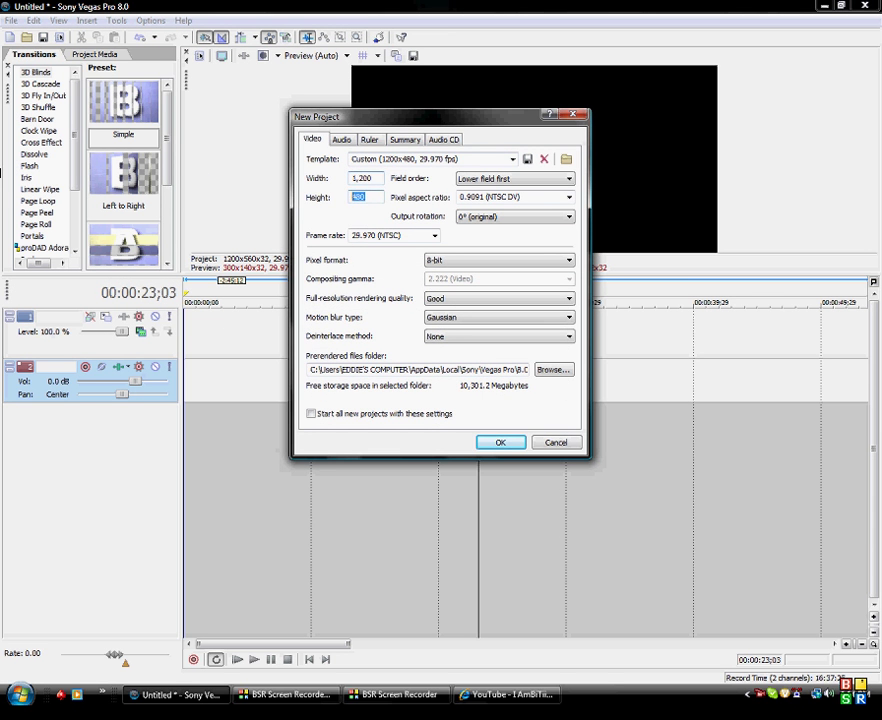
text(560)
Step: Review the Ruler, Audio, Summary and Audio CD tabs of the project settings, ending on Video
click(369, 139)
click(339, 140)
click(313, 139)
click(341, 139)
click(369, 139)
click(341, 139)
click(313, 139)
click(405, 139)
click(311, 139)
click(443, 139)
click(310, 139)
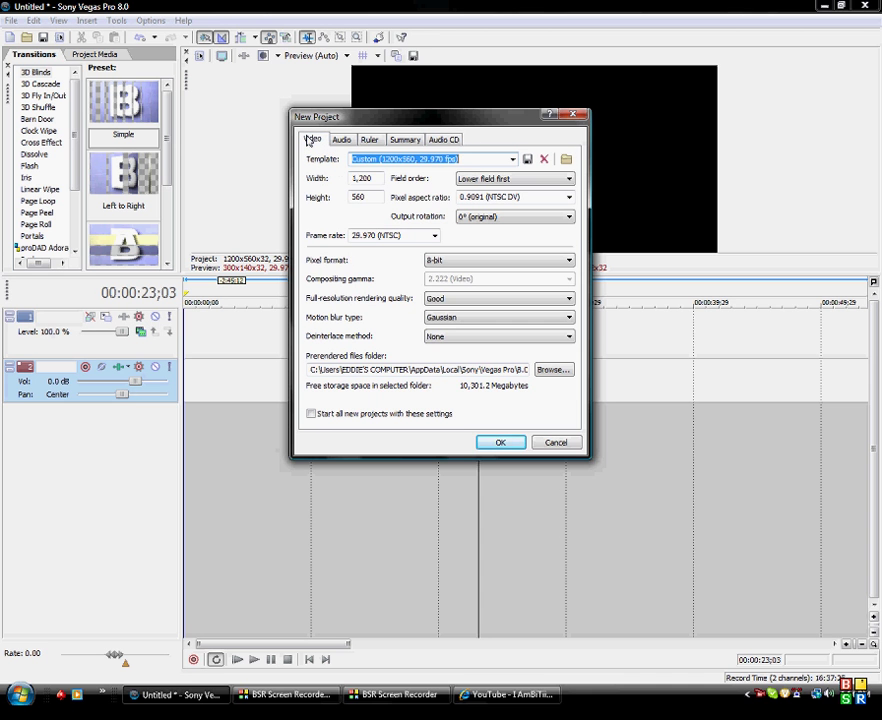
Step: Save these settings as the 'utube' template and create the new project
click(514, 160)
click(427, 162)
text(utubve)
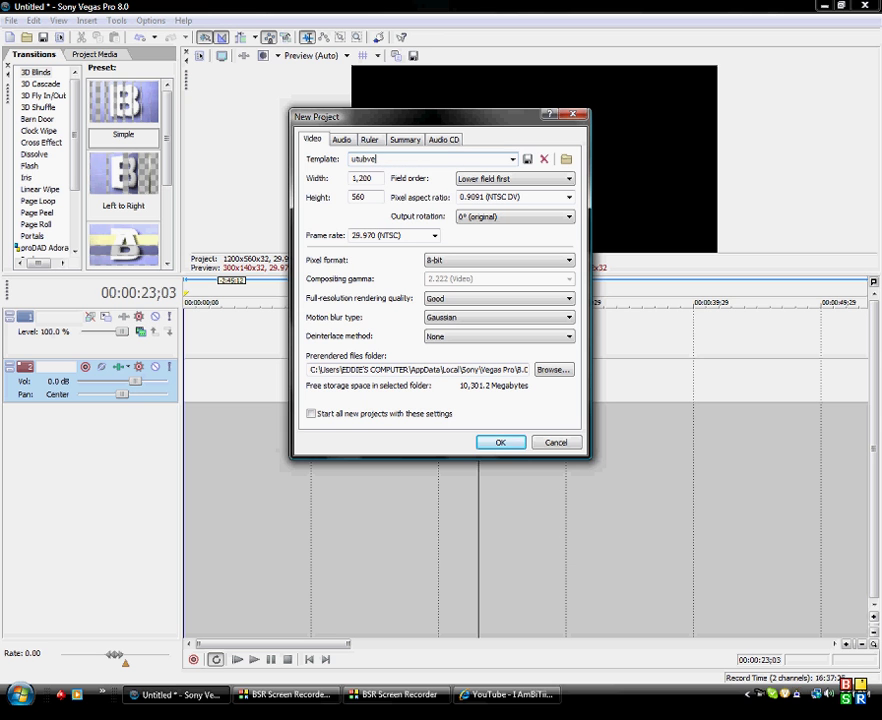
click(528, 160)
click(497, 444)
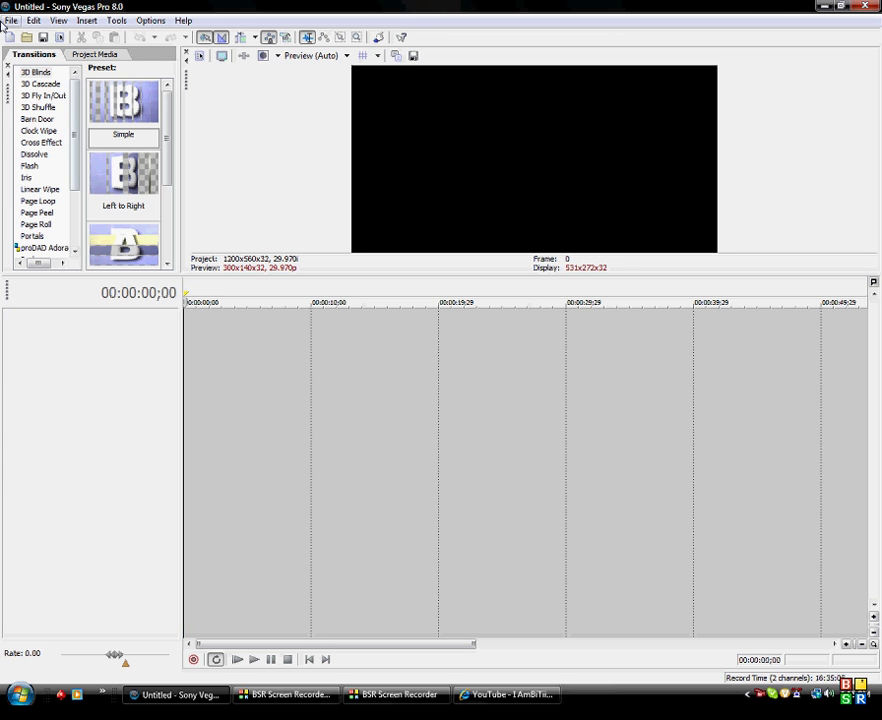
Step: Open the iFinal project from dazzle vids > single clips and move the playhead along the timeline
click(11, 20)
click(30, 49)
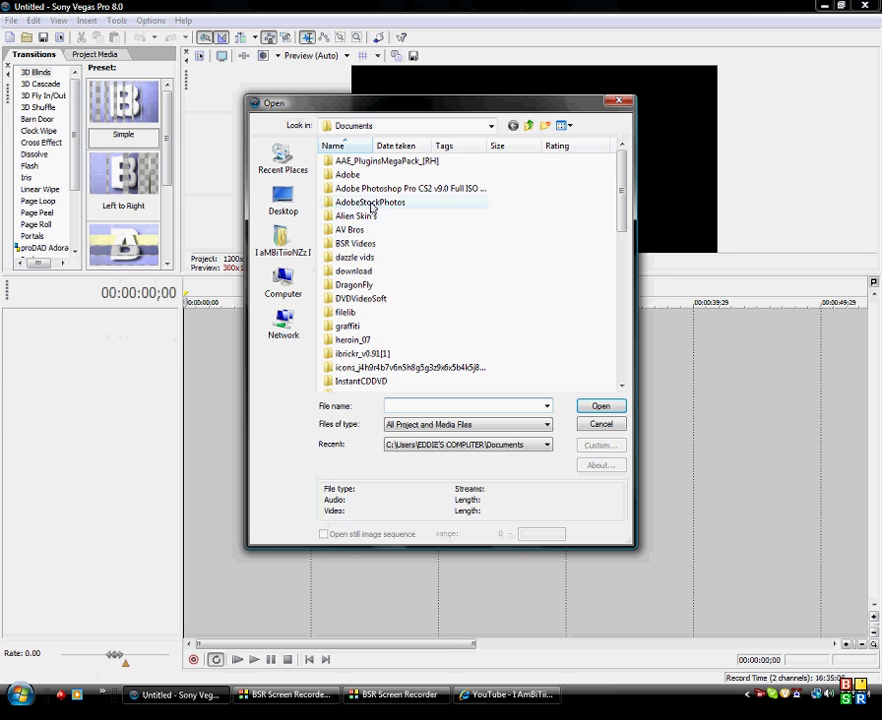
double_click(353, 258)
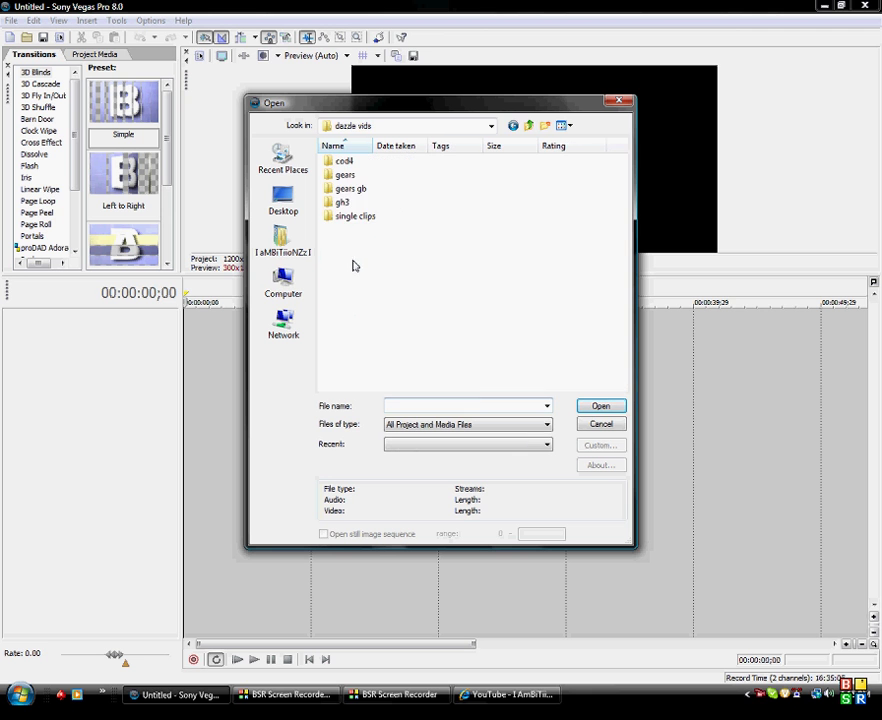
double_click(346, 217)
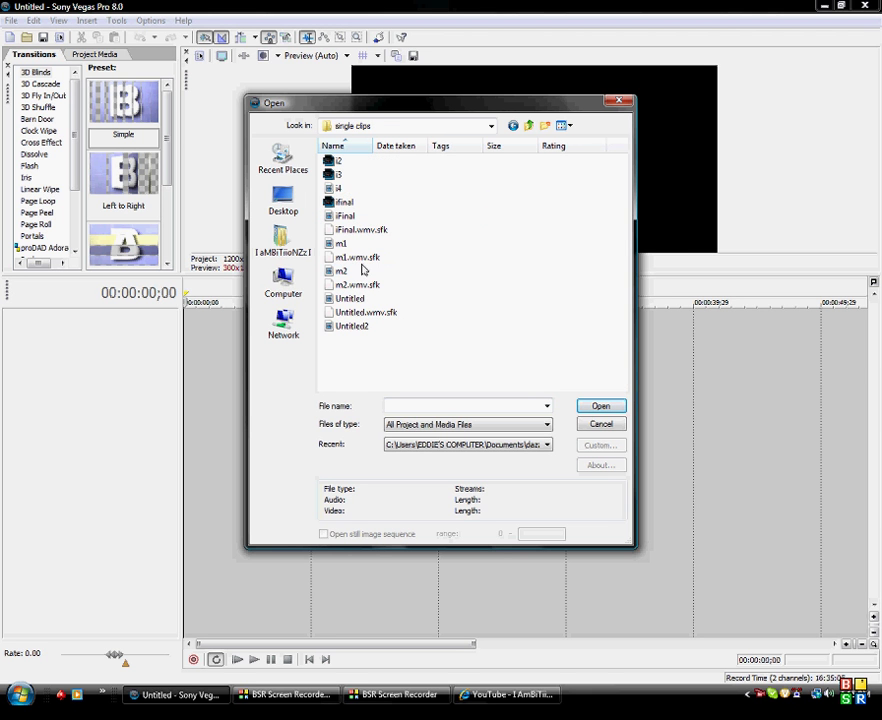
double_click(348, 219)
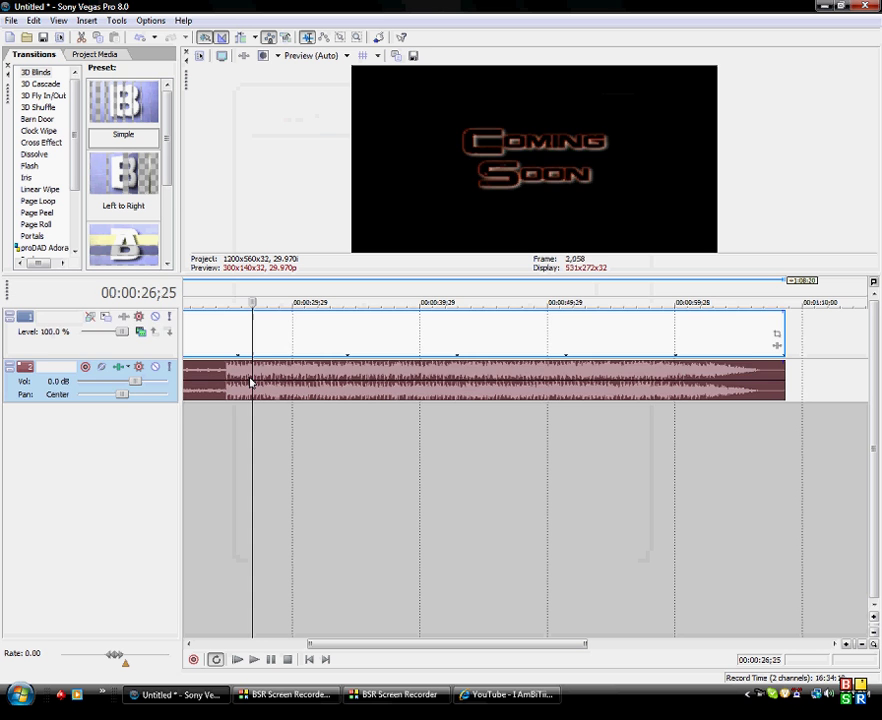
click(268, 347)
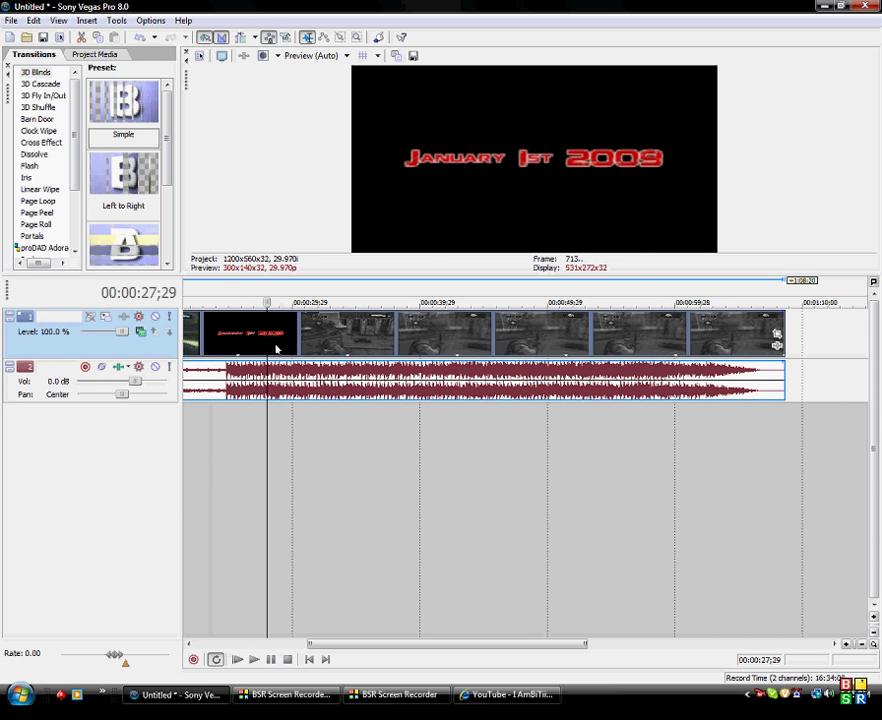
Step: Check a later clip's Video Event Pan/Crop settings and close them
click(357, 345)
right_click(390, 347)
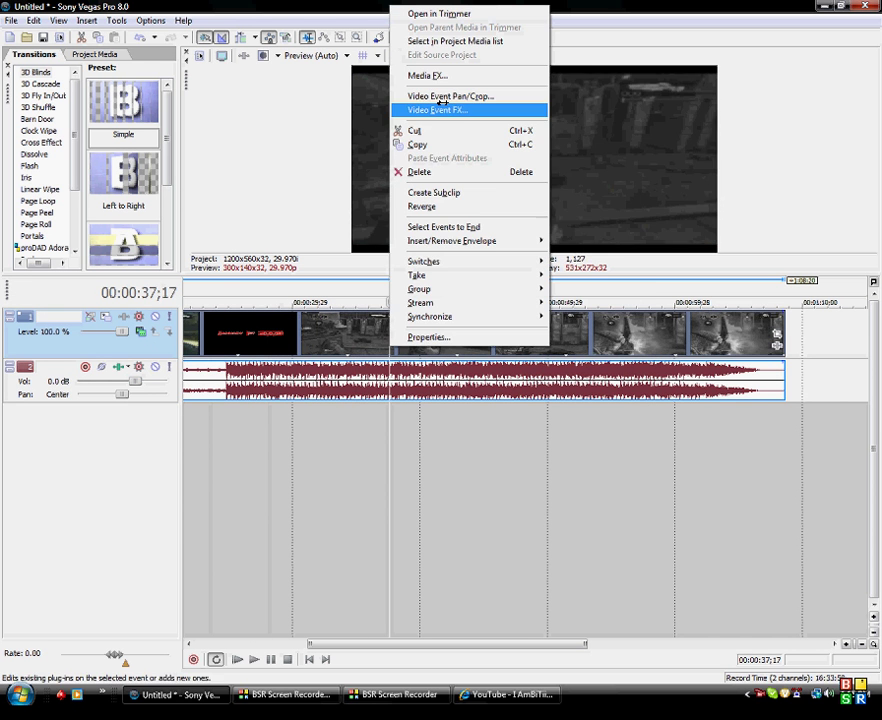
click(440, 96)
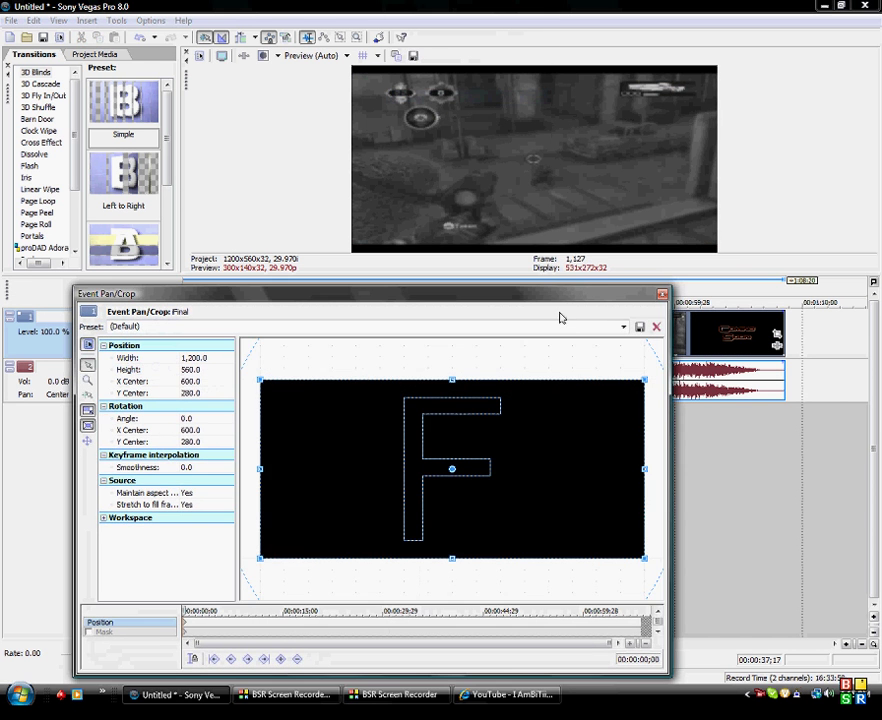
click(662, 293)
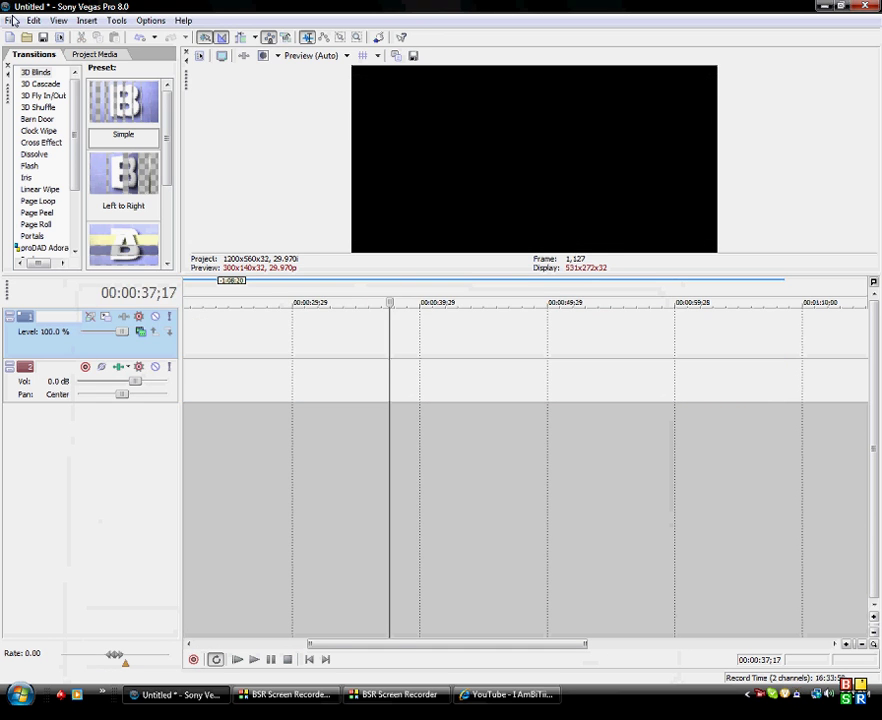
Step: Open the Untitled project from single clips and scrub to the clip at 1:15;20
click(12, 20)
click(30, 49)
double_click(353, 300)
click(311, 345)
click(427, 345)
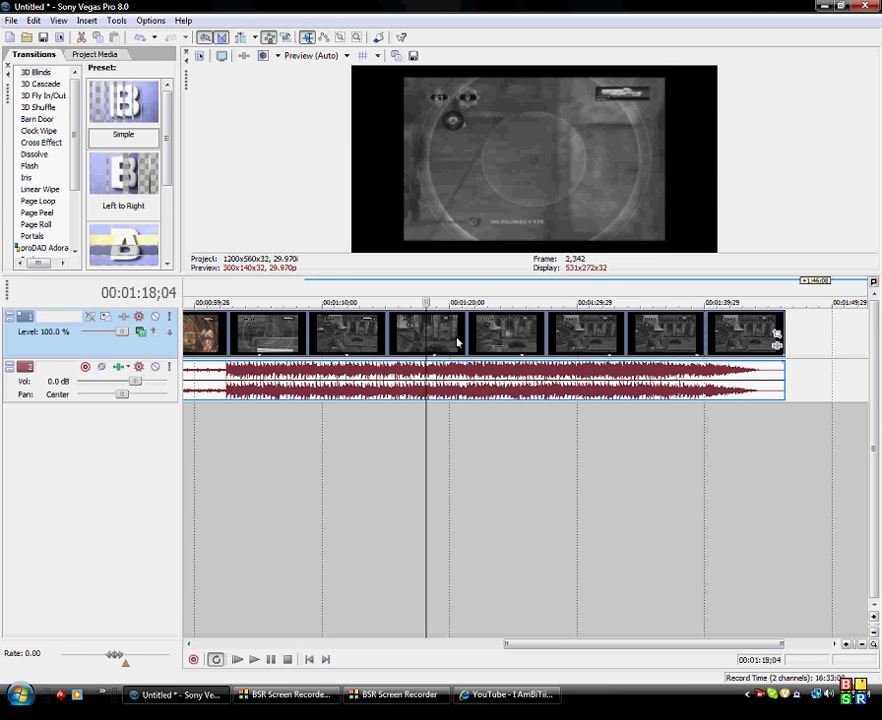
click(536, 340)
click(474, 345)
click(395, 340)
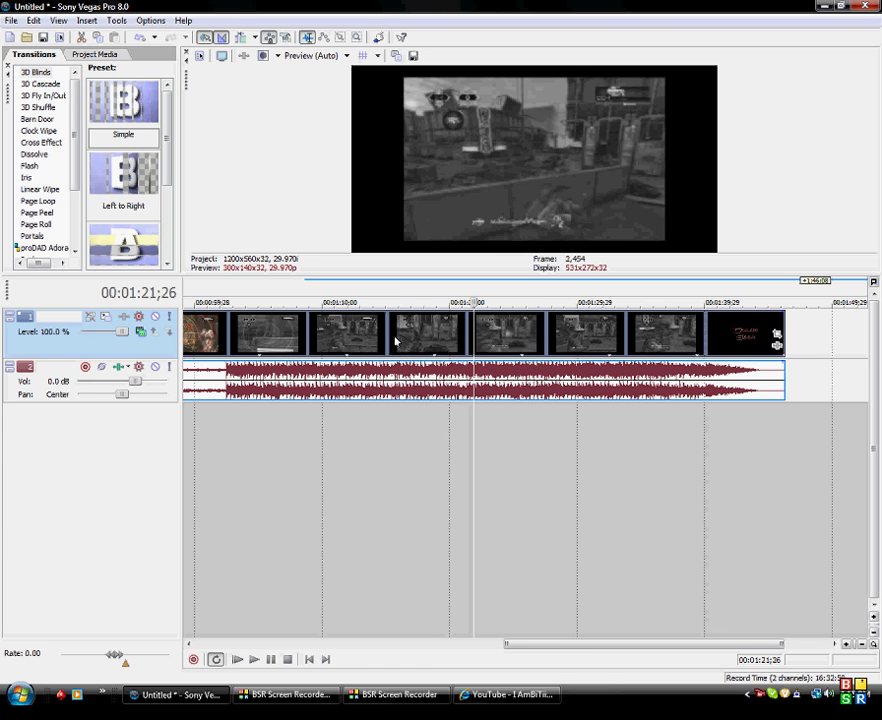
right_click(339, 337)
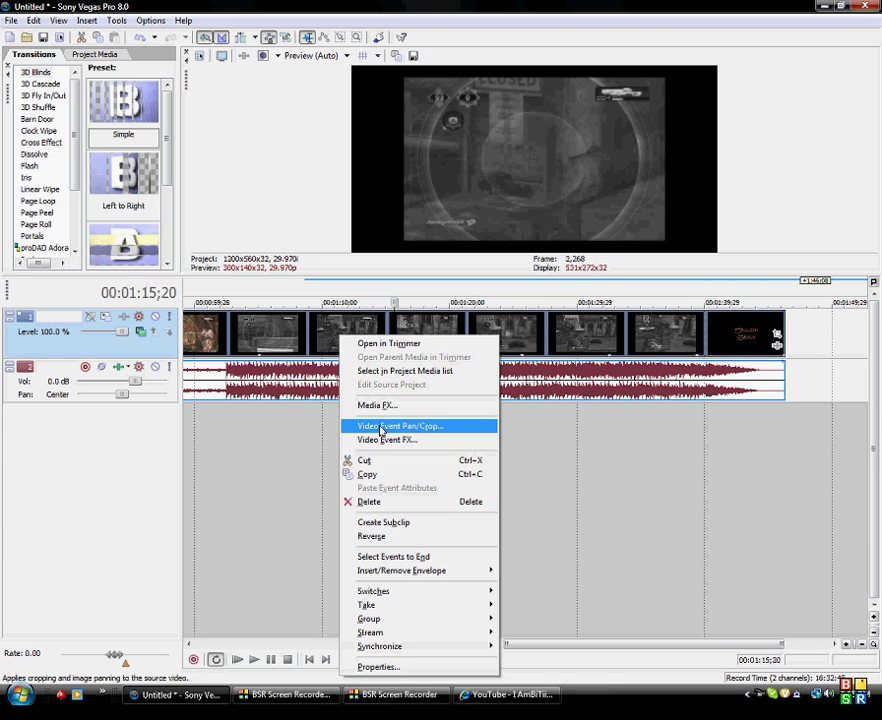
Step: Set the 1:15 clip's Pan/Crop Maintain aspect ratio to No and shrink the crop to 580.2×333.6
click(380, 430)
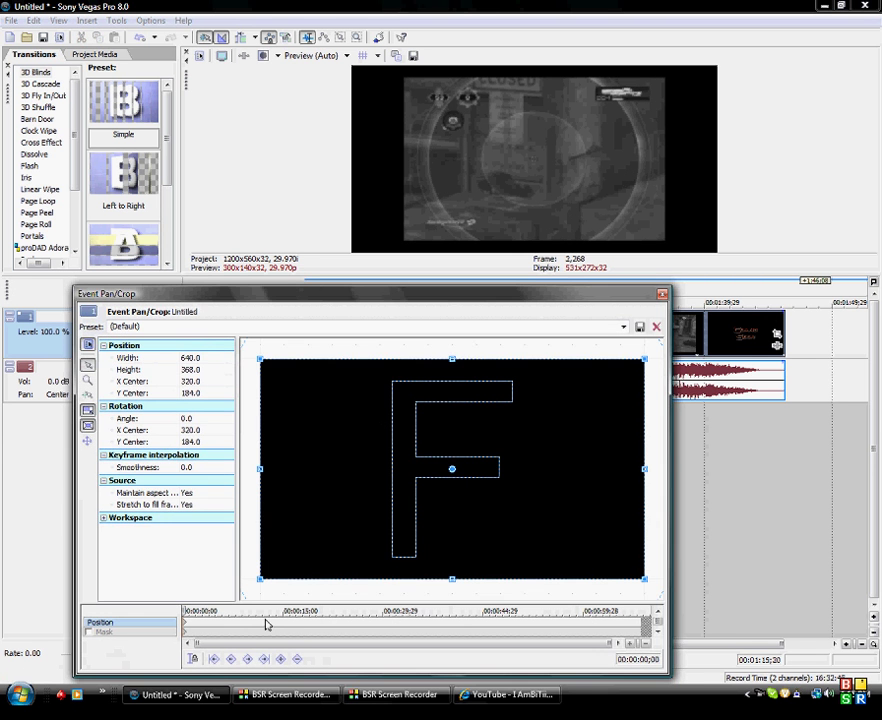
click(191, 495)
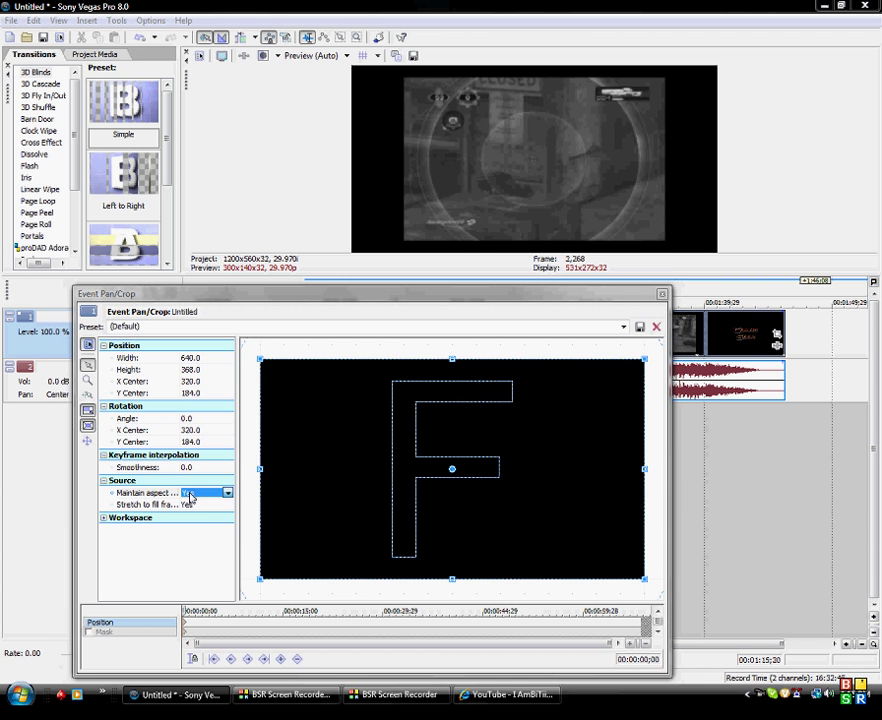
click(190, 512)
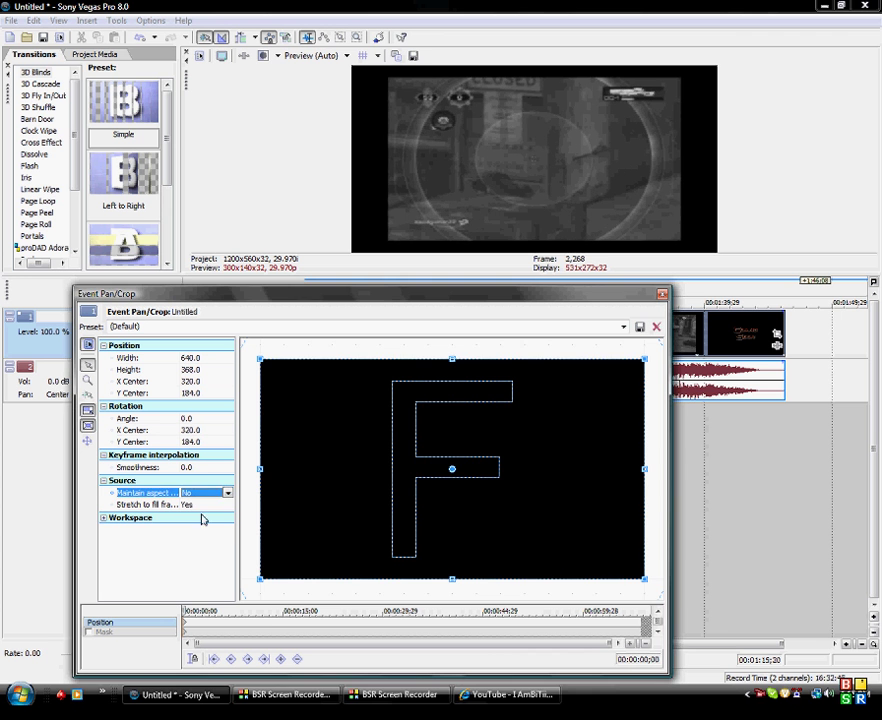
drag(262, 581, 222, 569)
Step: Reset the crop frame to 640 × 368, then re-drag its edges to narrow it and adjust its height
right_click(325, 476)
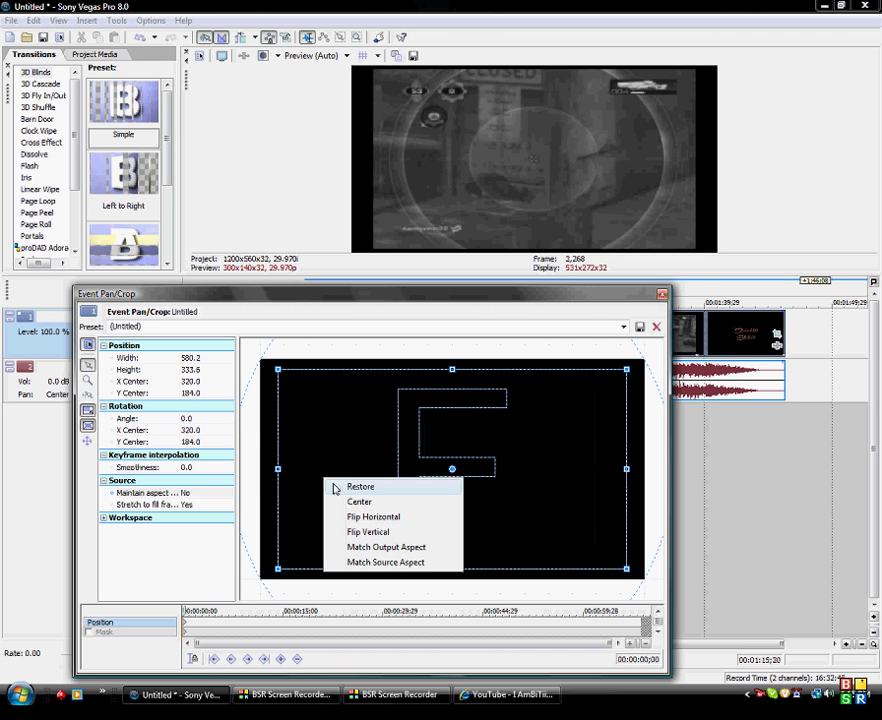
click(348, 484)
drag(643, 469, 616, 469)
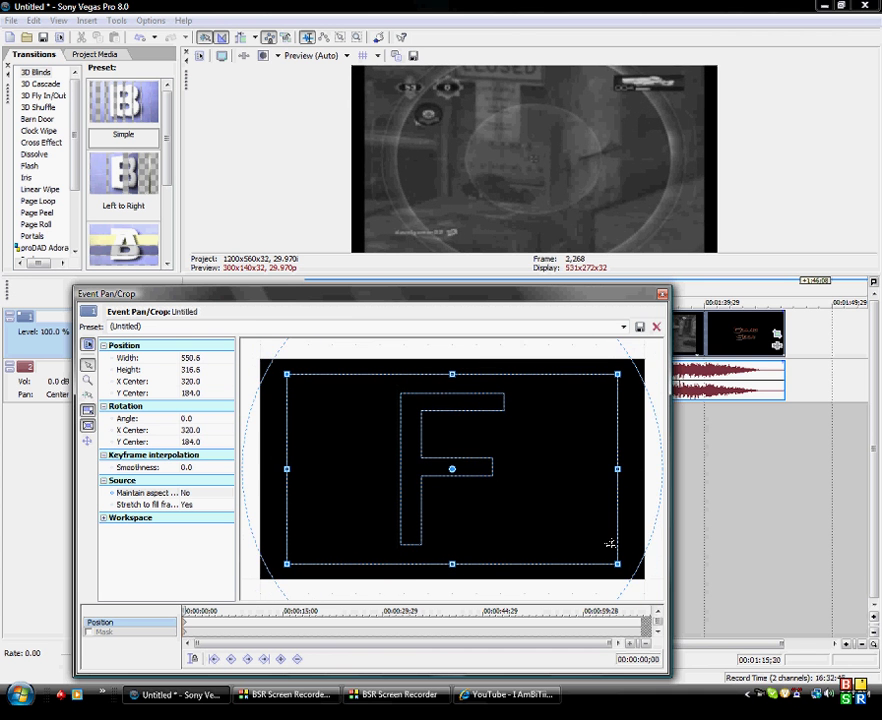
drag(615, 562, 616, 563)
right_click(555, 515)
click(579, 522)
mouse_move(451, 578)
mouse_down()
mouse_move(452, 567)
mouse_move(452, 575)
mouse_up()
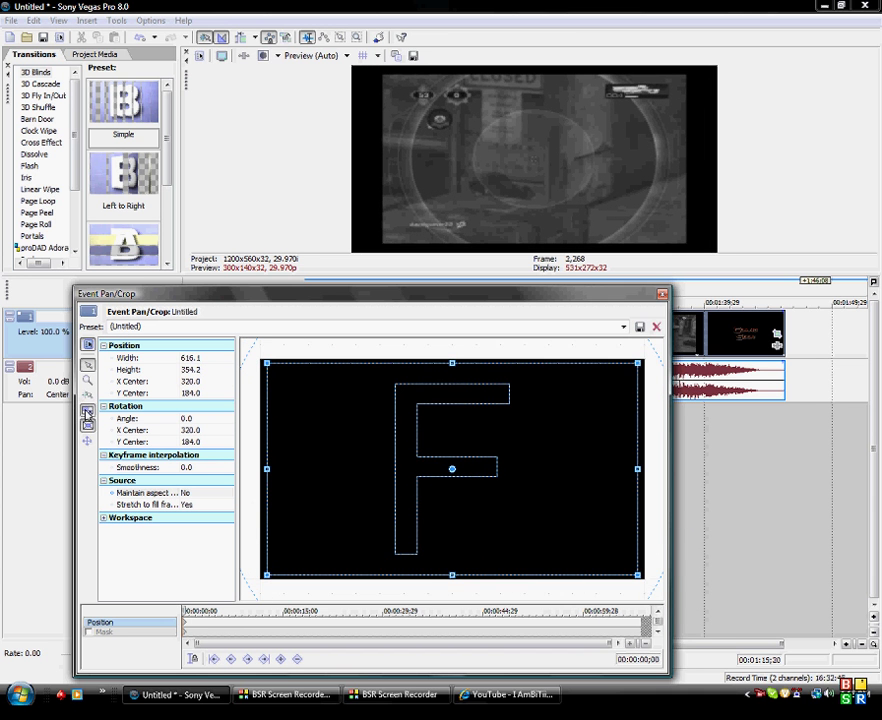
drag(276, 469, 300, 468)
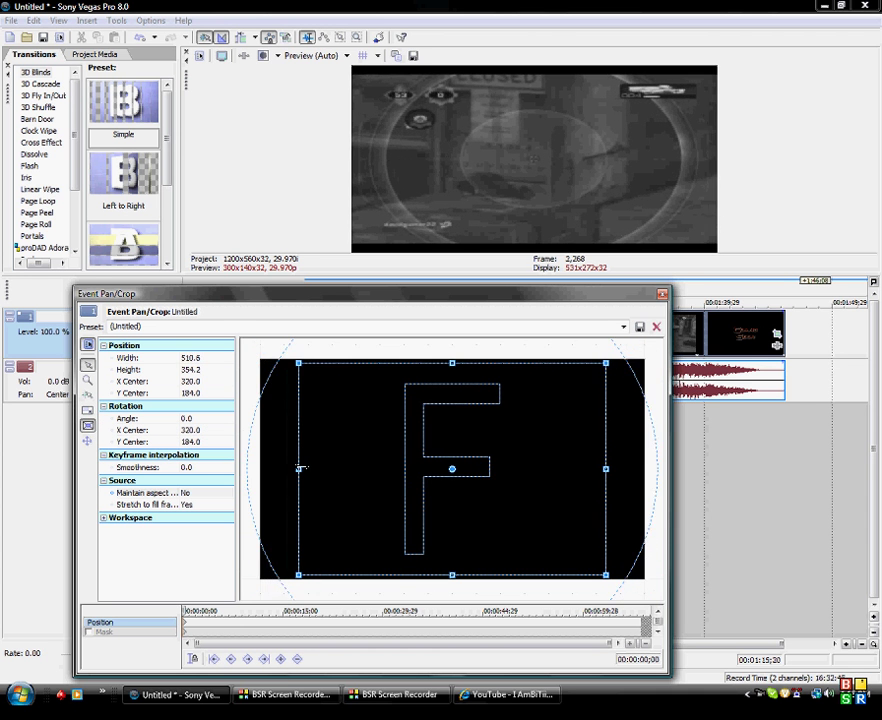
drag(452, 573, 441, 575)
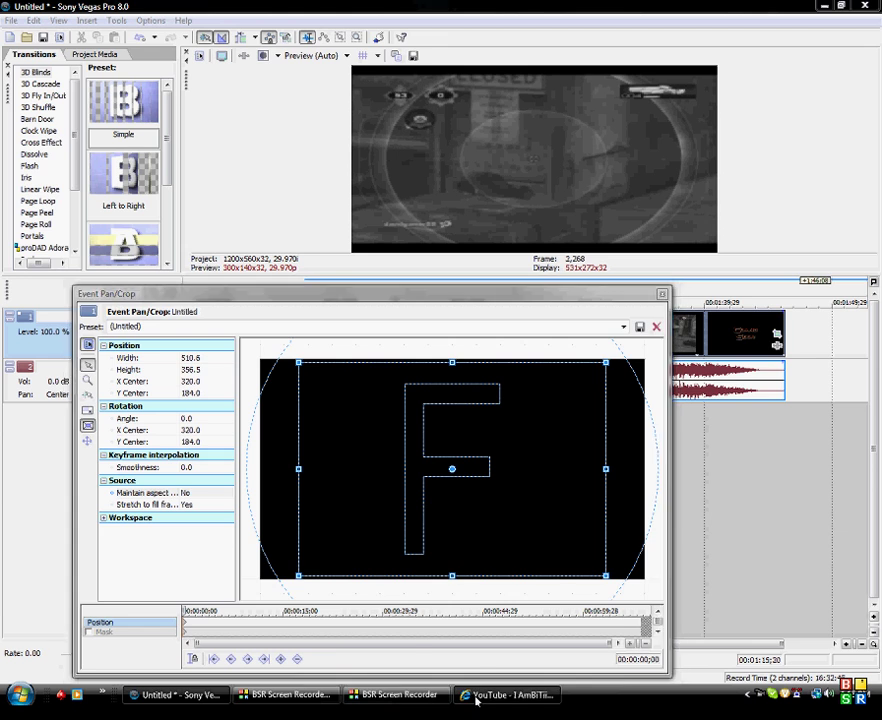
Step: Enlarge the crop height to about 510.6 × 386.3, close Pan/Crop, and preview the footage
click(505, 694)
key(alt+Tab)
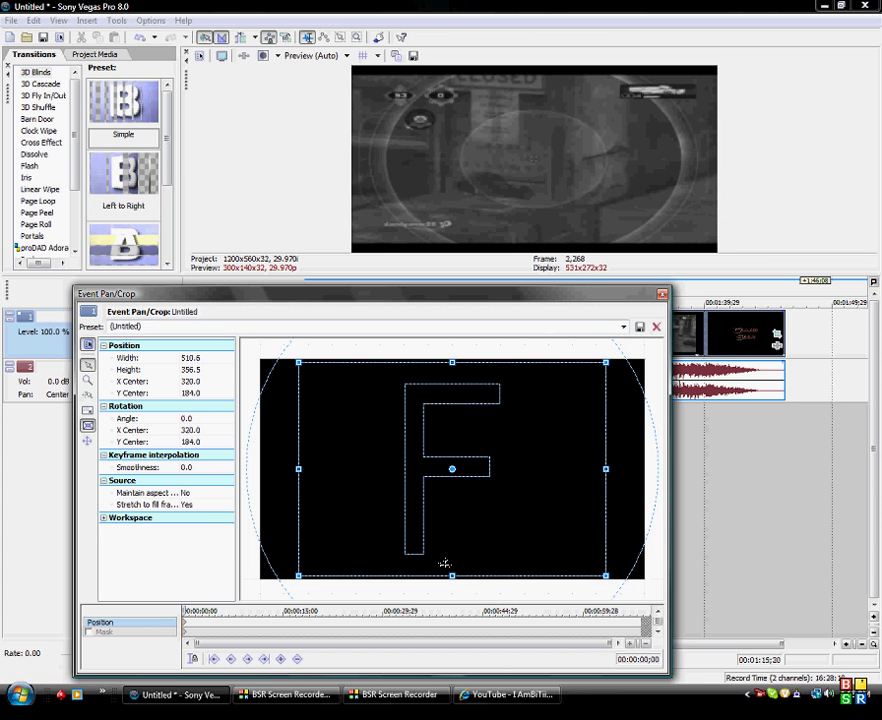
drag(453, 575, 451, 587)
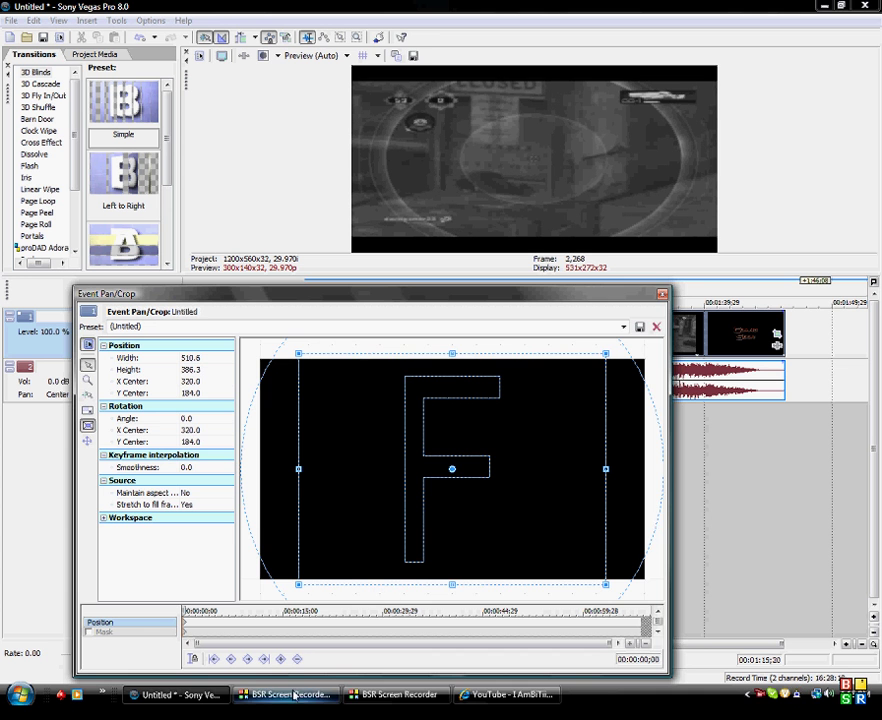
click(661, 295)
drag(380, 365, 656, 354)
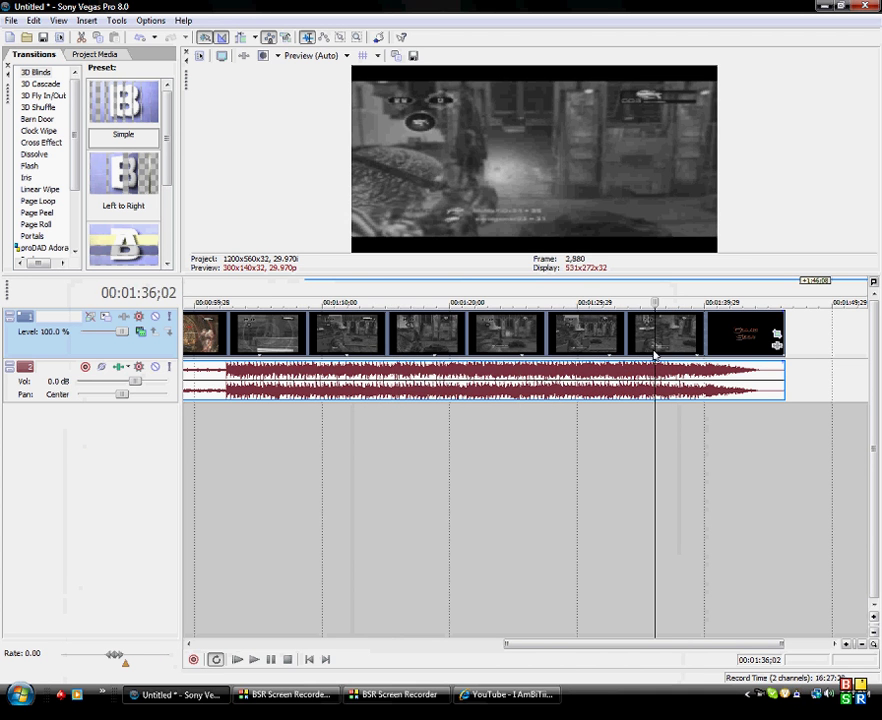
click(392, 347)
click(291, 348)
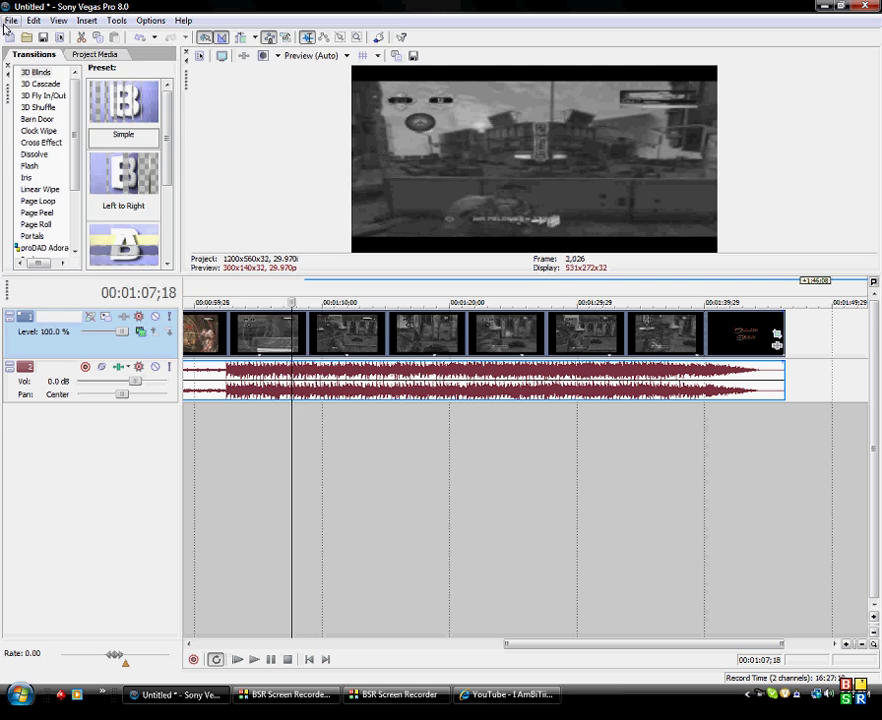
Step: Open Render As, pick the utube template, and open its Custom settings
click(10, 20)
click(36, 119)
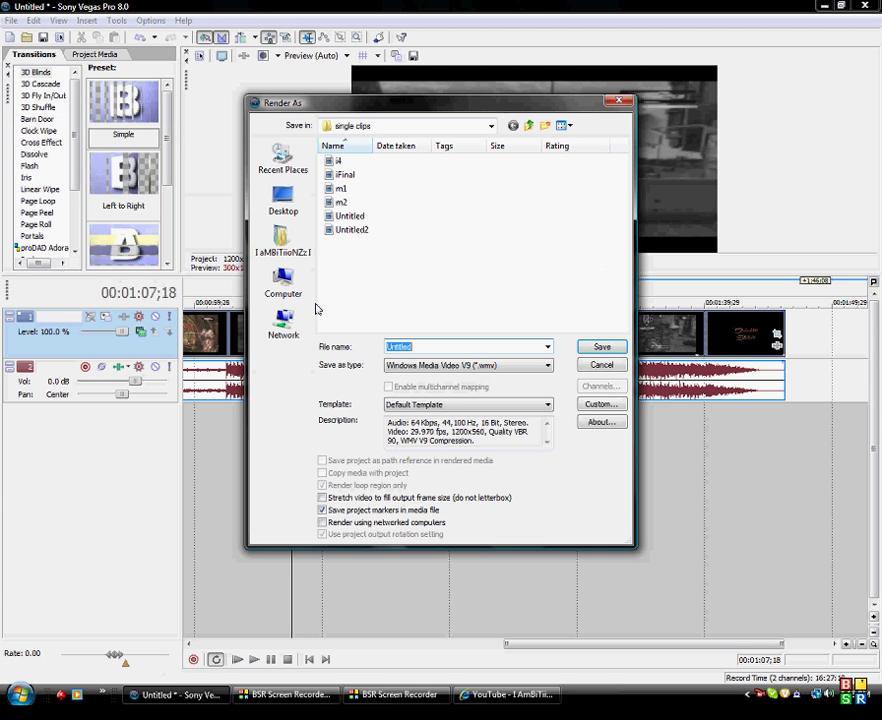
click(450, 404)
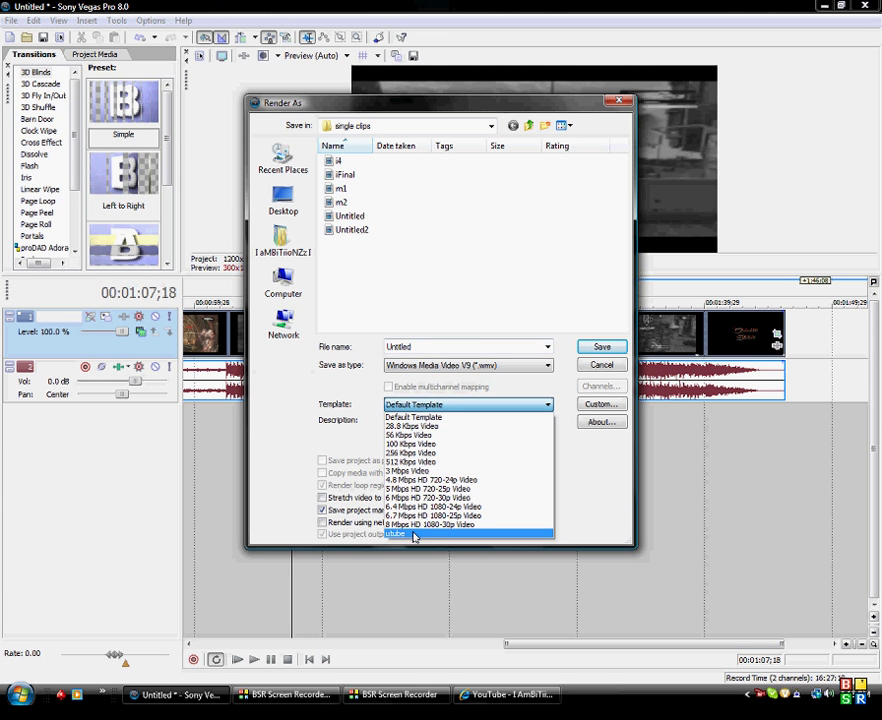
click(413, 535)
click(598, 404)
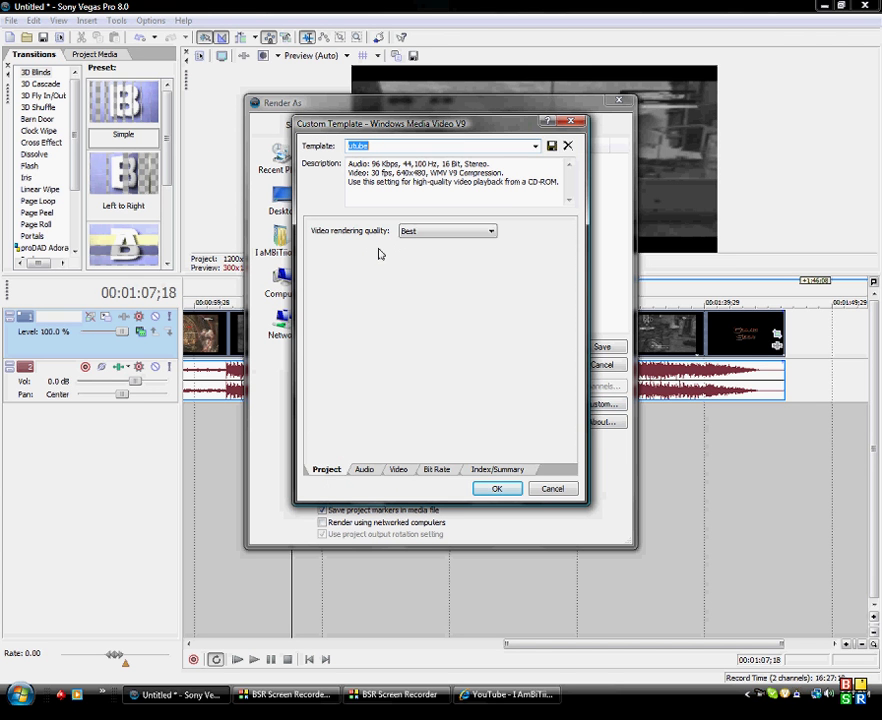
Step: Review the custom WMV template's Video, Bit Rate and Project tabs, keep smoothness at 100, and accept
click(397, 469)
click(395, 273)
click(395, 273)
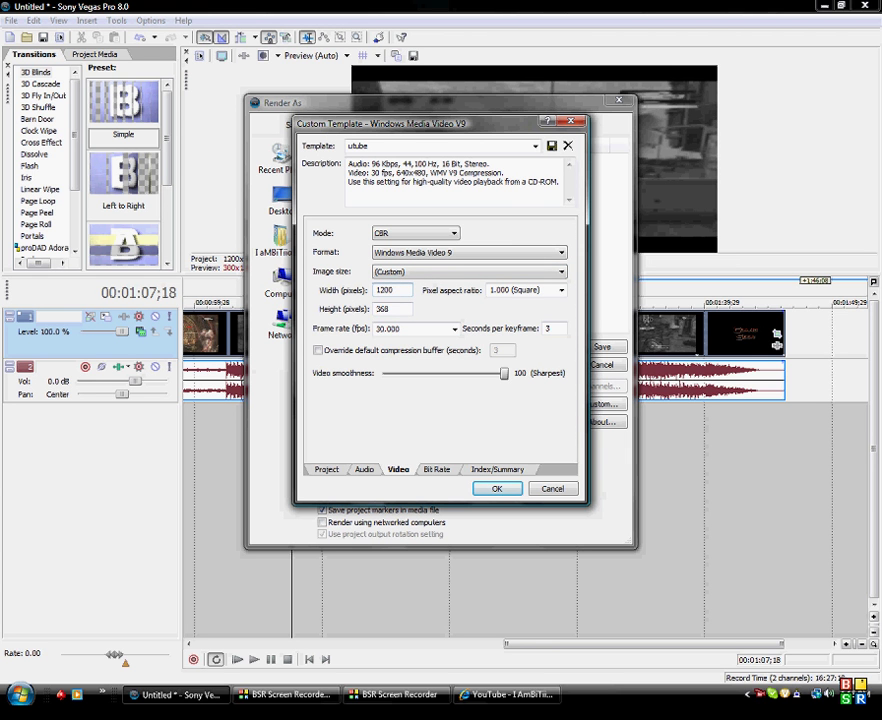
key(Tab)
key(Tab)
drag(504, 376, 706, 373)
click(439, 470)
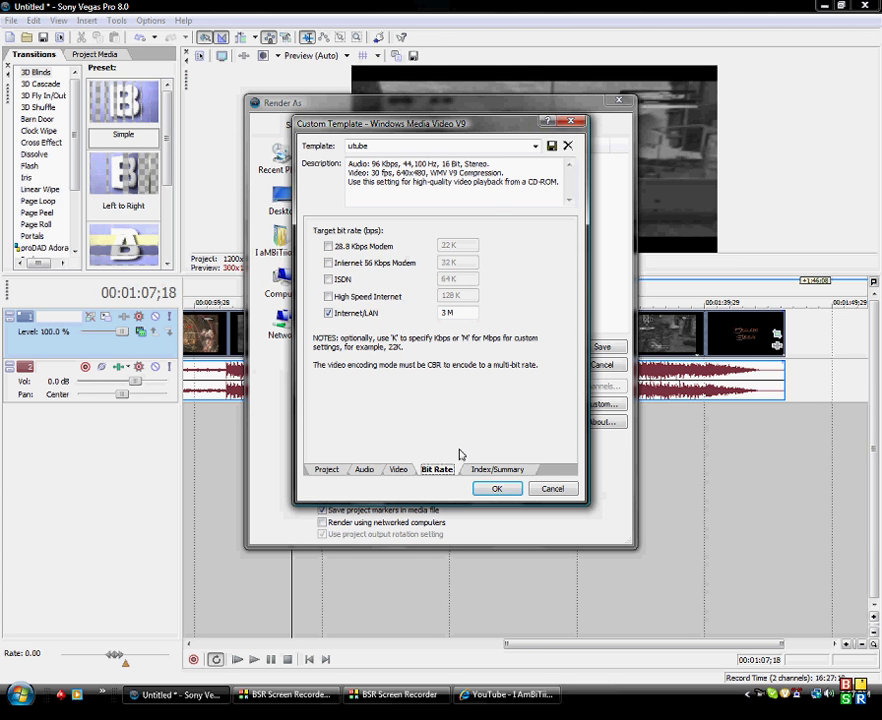
click(328, 470)
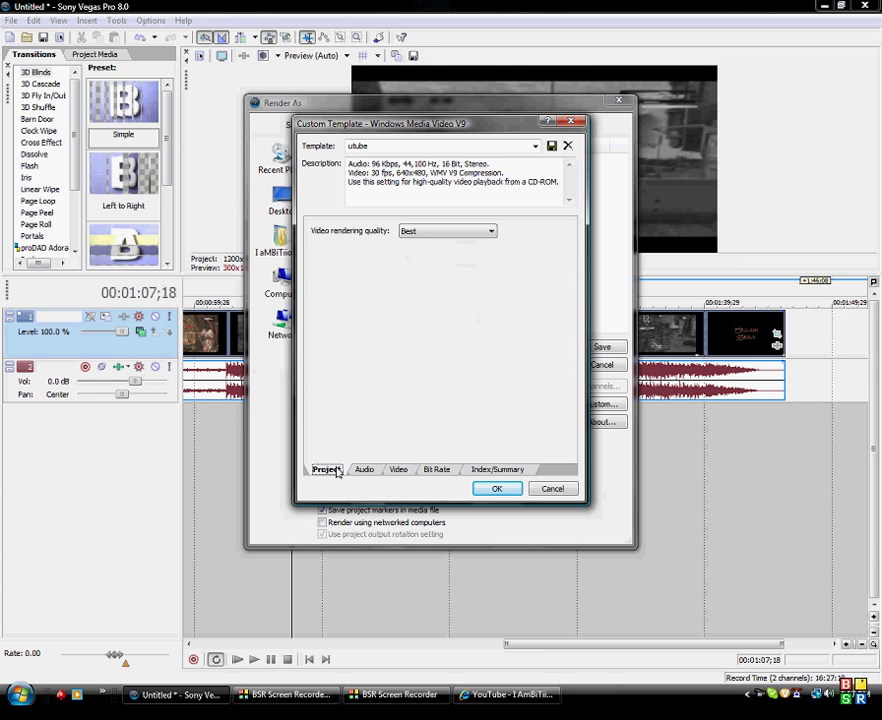
click(500, 489)
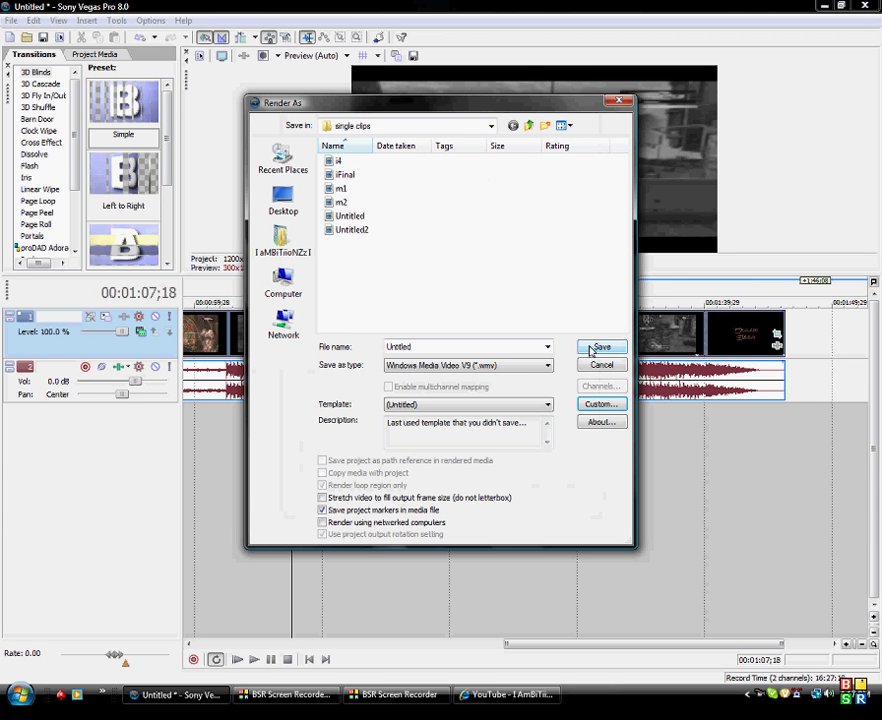